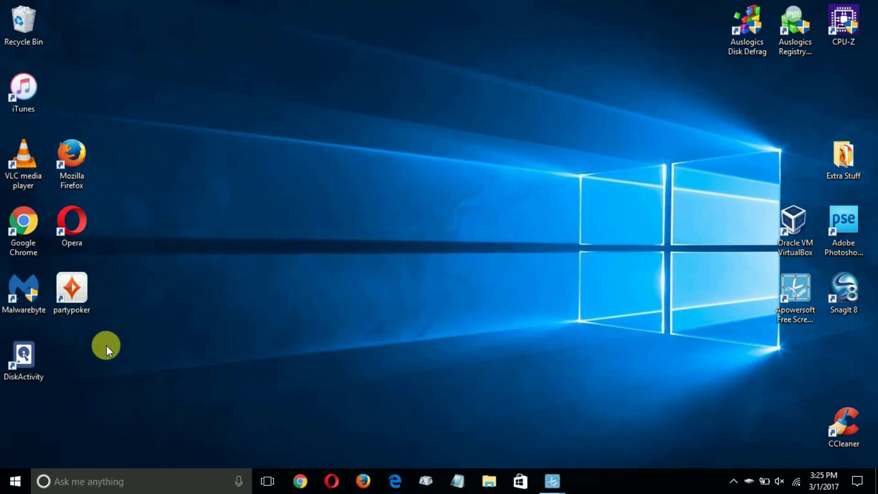
Step: Search 'advanced system settings' from the taskbar and open the matching Control Panel result
click(81, 485)
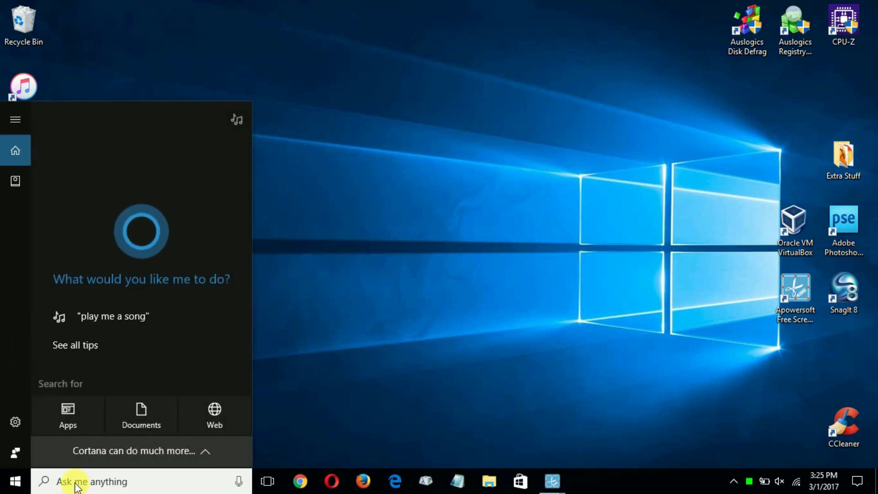
right_click(76, 485)
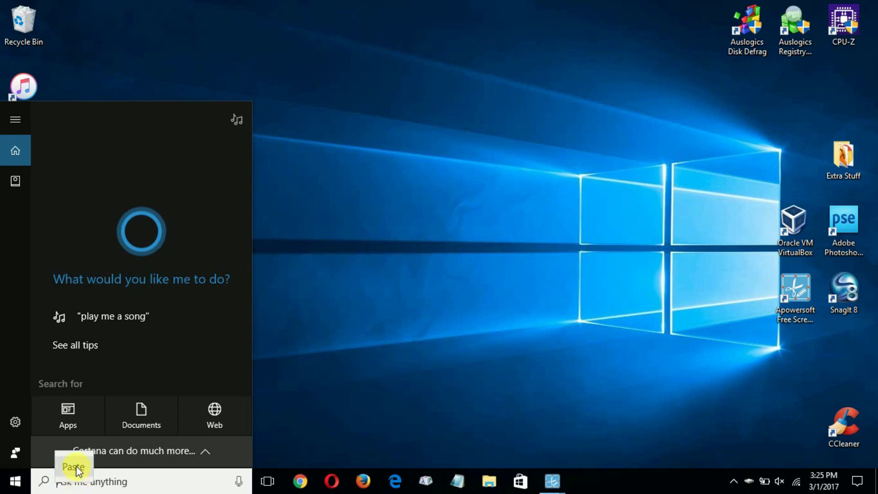
click(74, 467)
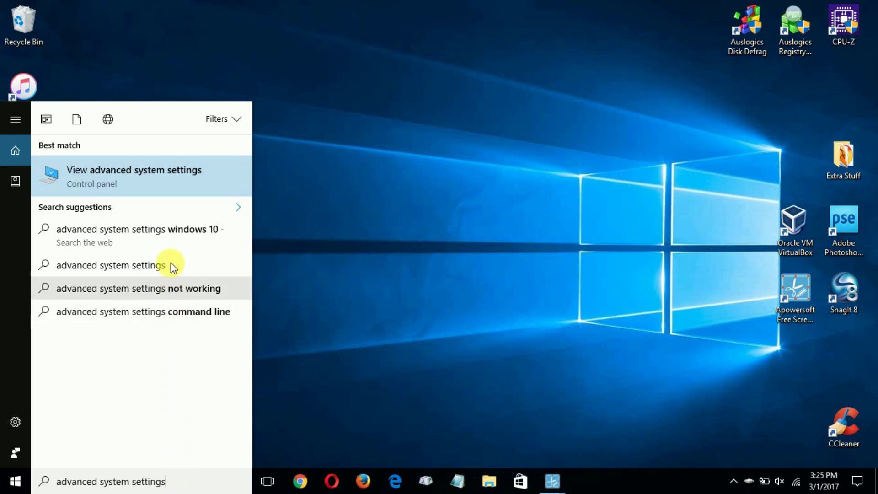
click(167, 186)
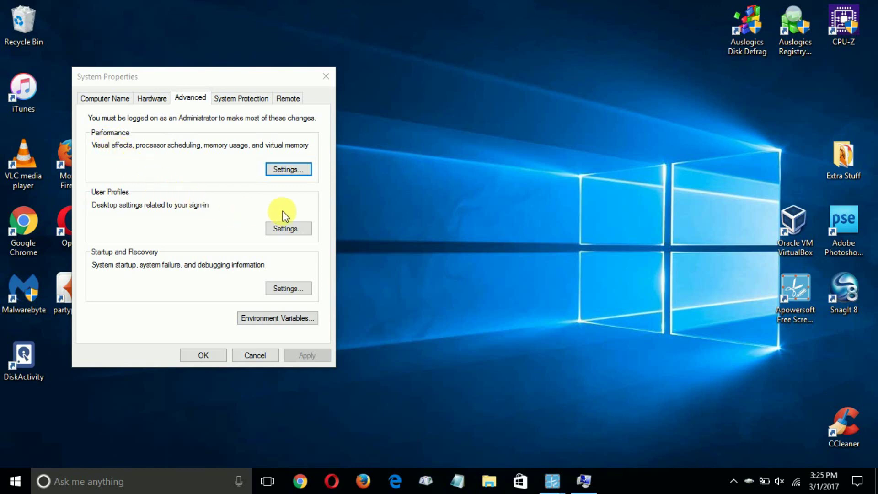
Step: Open Performance Settings from the System Properties Advanced tab to reach Visual Effects
click(286, 170)
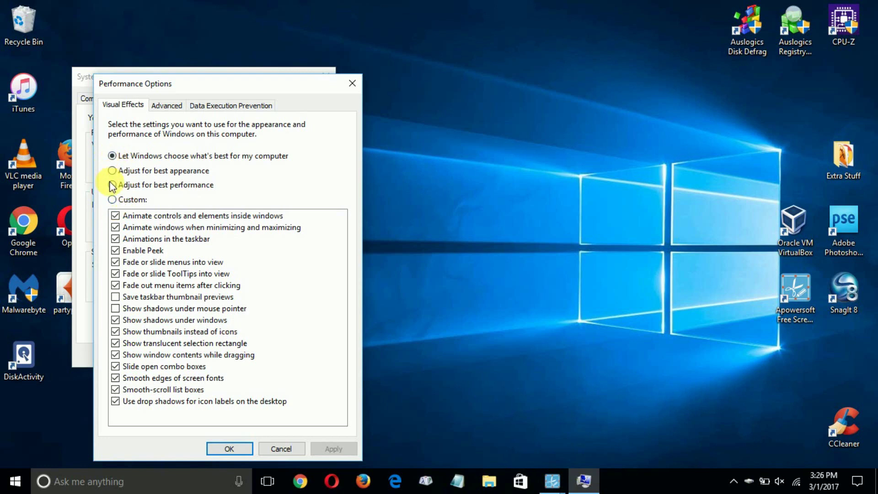
Step: Choose 'Adjust for best performance', clearing every visual effect checkbox
click(112, 184)
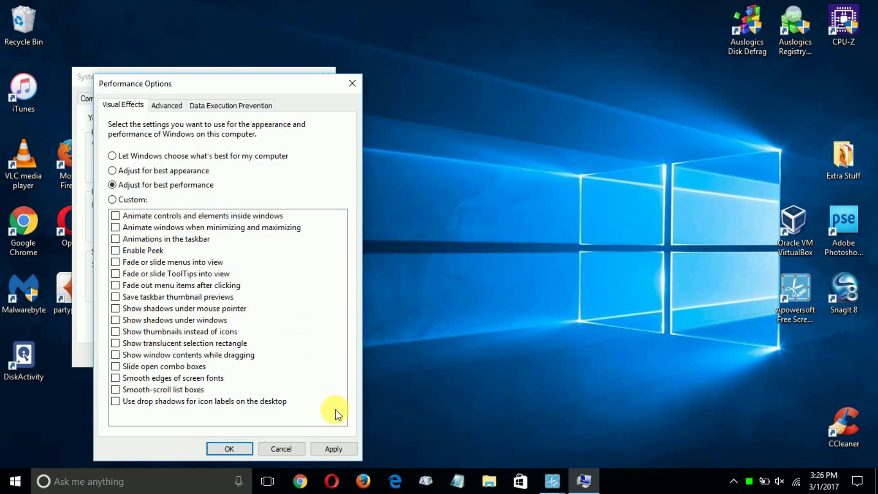
Step: Apply the best-performance setting and confirm out of Performance Options and System Properties
click(332, 450)
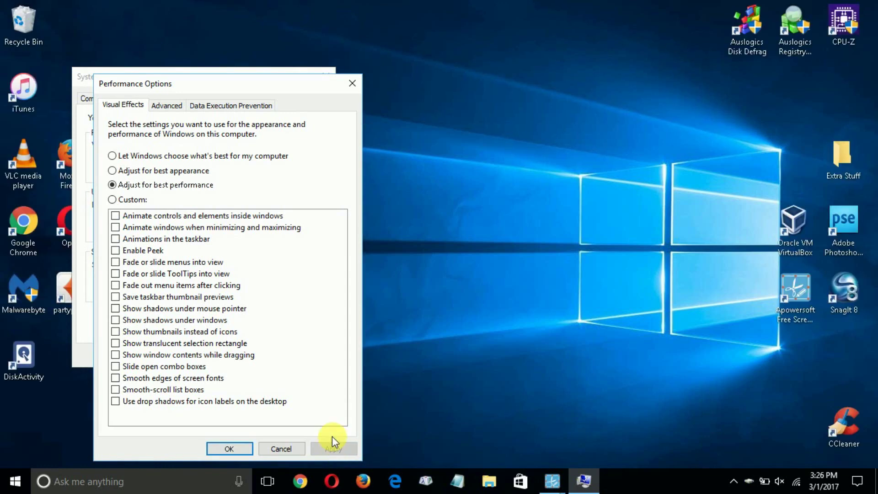
click(234, 450)
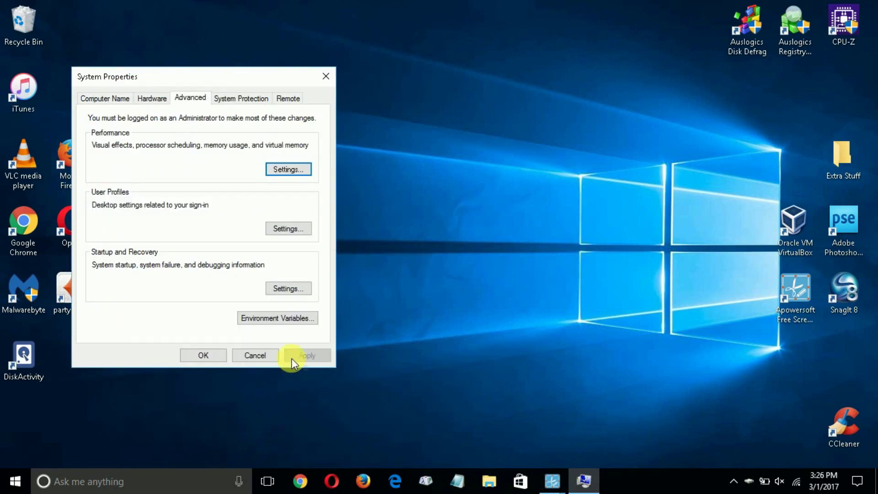
click(204, 355)
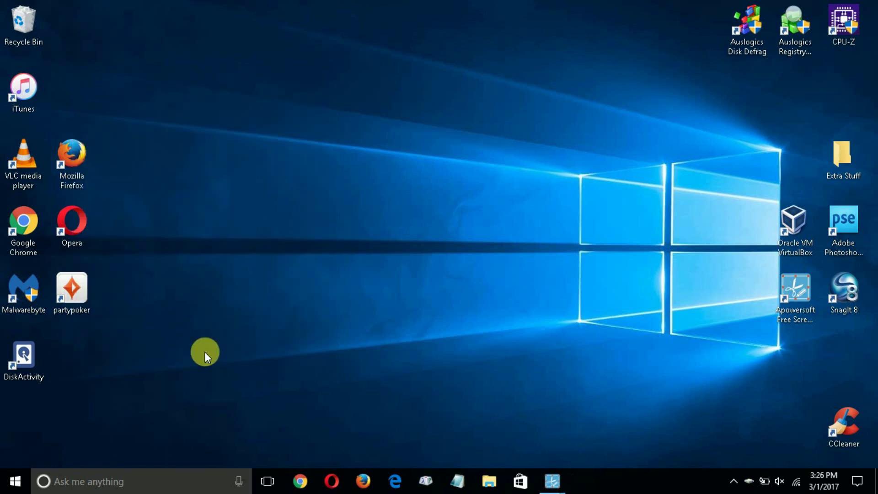